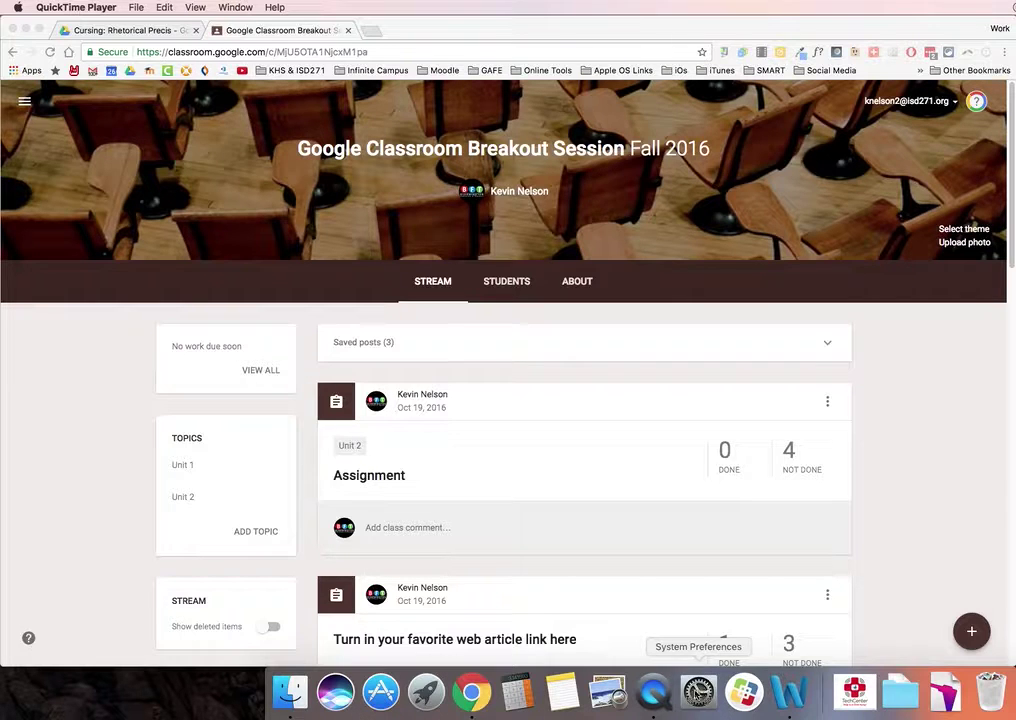
# Set the Mac's default printer to KENN-119-BW in System Preferences and close the printer settings.
pyautogui.click(706, 698)
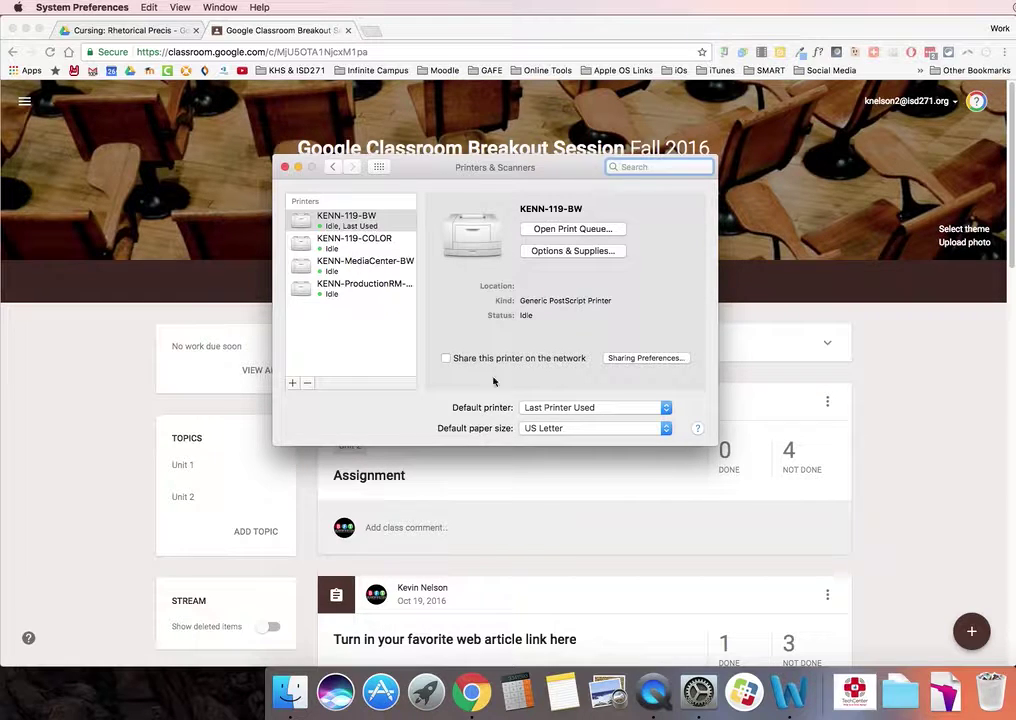
pyautogui.click(557, 408)
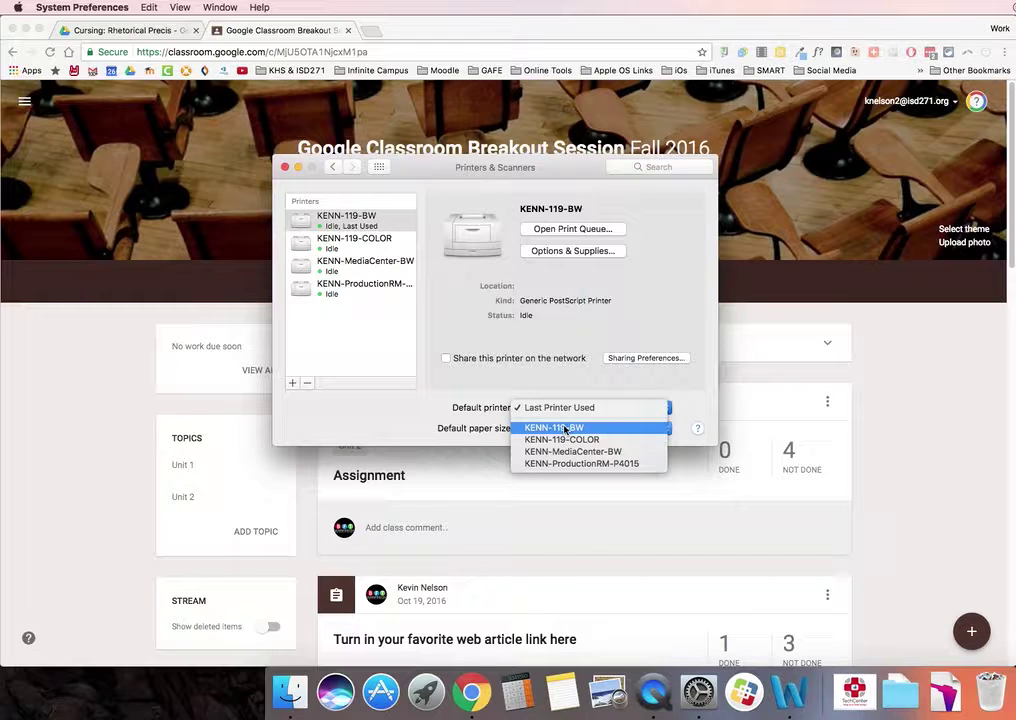
pyautogui.click(558, 427)
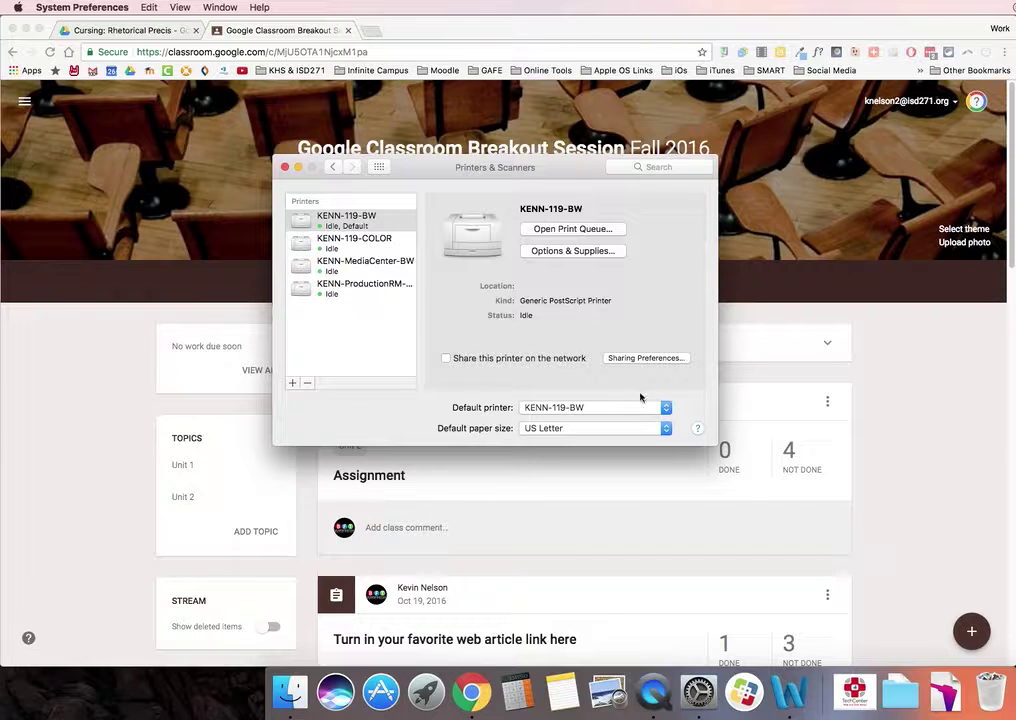
pyautogui.click(285, 168)
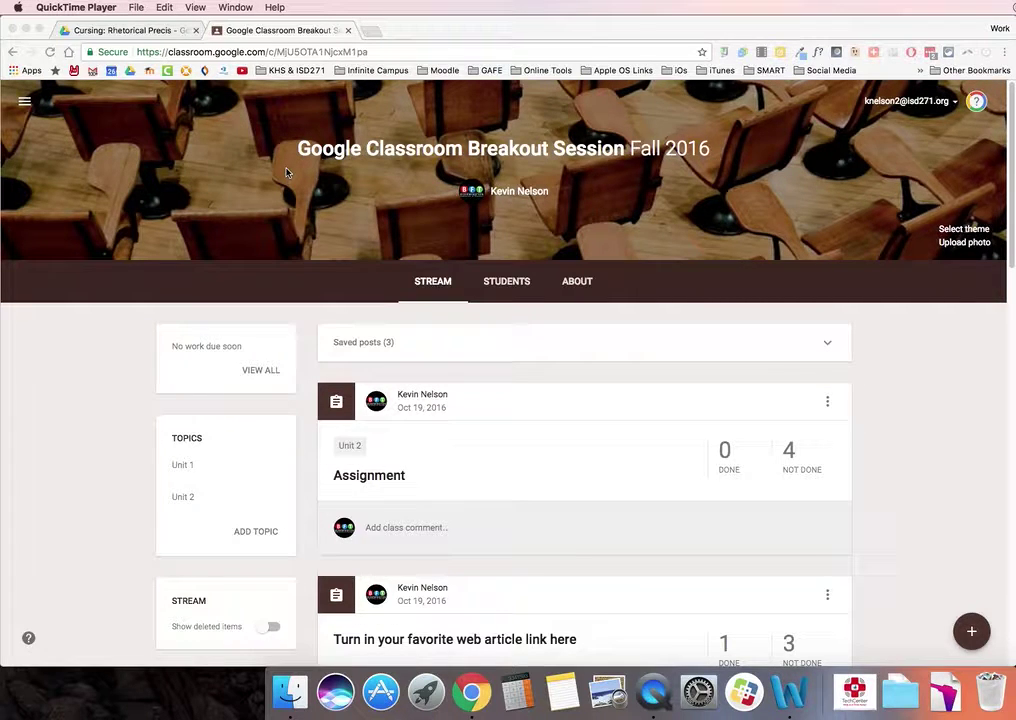
# Find the "Do this please!" assignment in the class stream, view its student work and open its Drive folder.
pyautogui.scroll(-5, 535, 431)
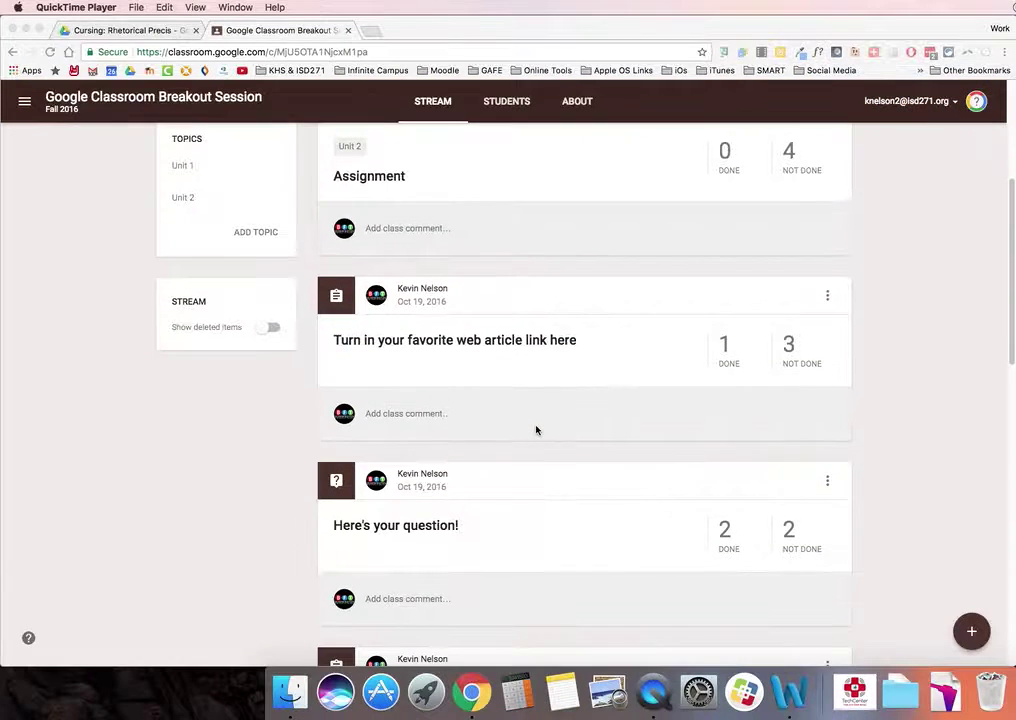
pyautogui.scroll(-3, 538, 429)
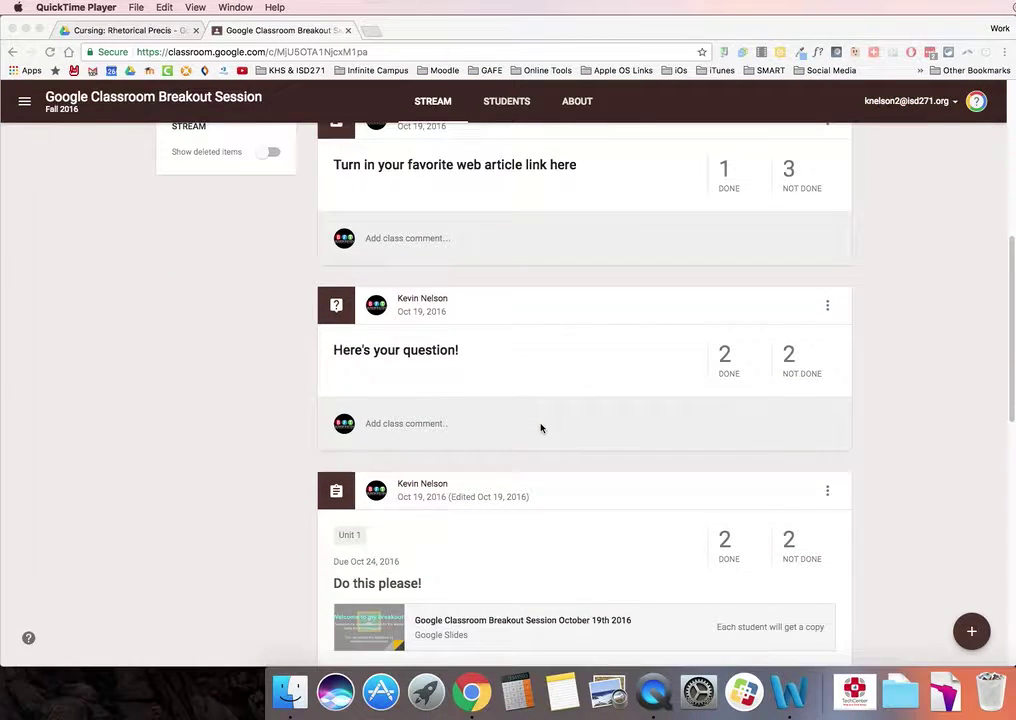
pyautogui.scroll(-3, 542, 428)
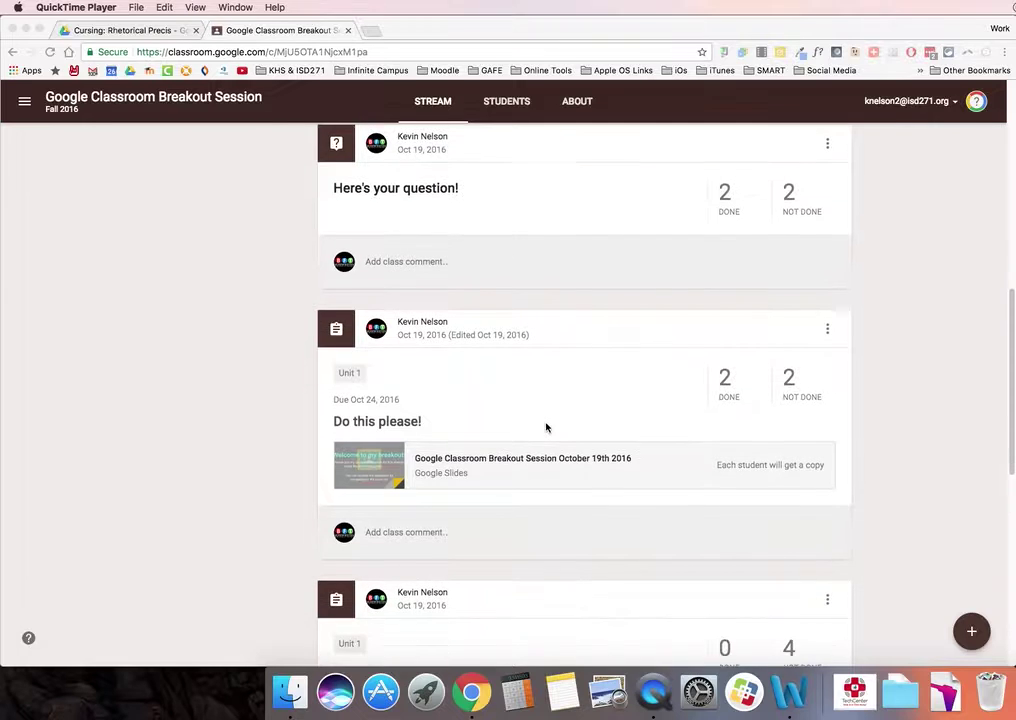
pyautogui.scroll(-1, 545, 426)
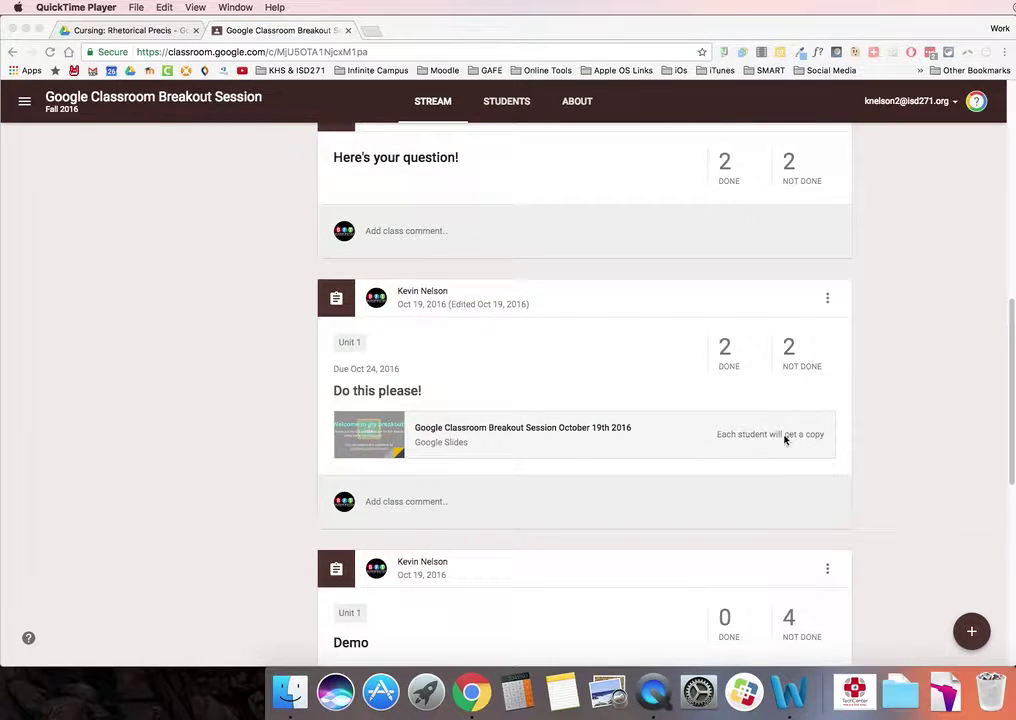
pyautogui.click(384, 397)
pyautogui.click(385, 398)
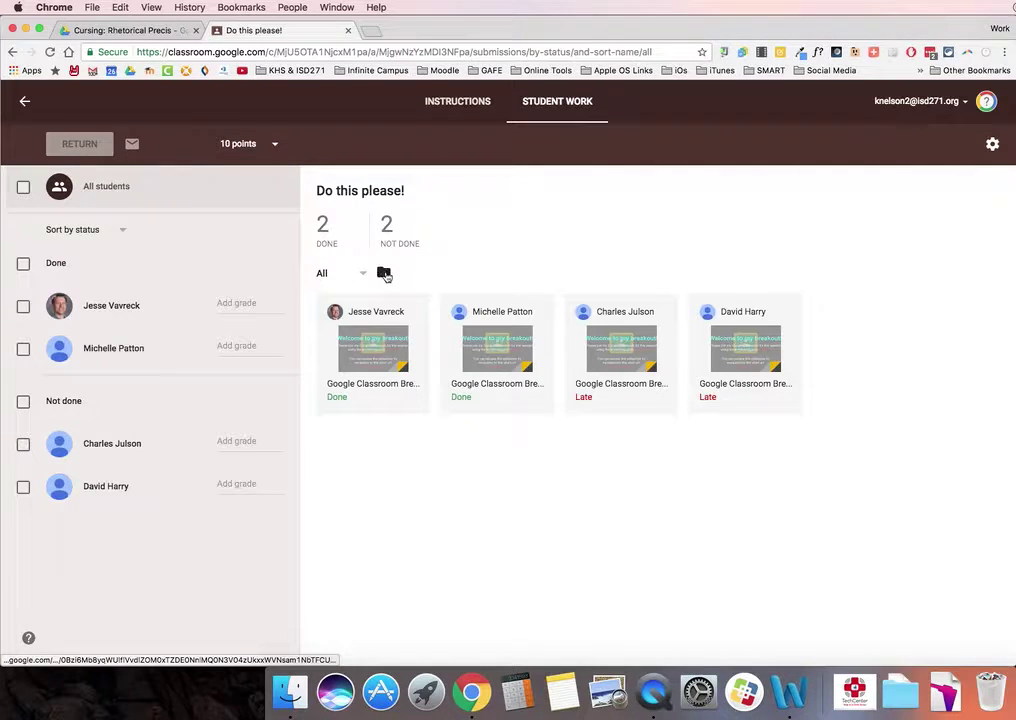
pyautogui.click(384, 273)
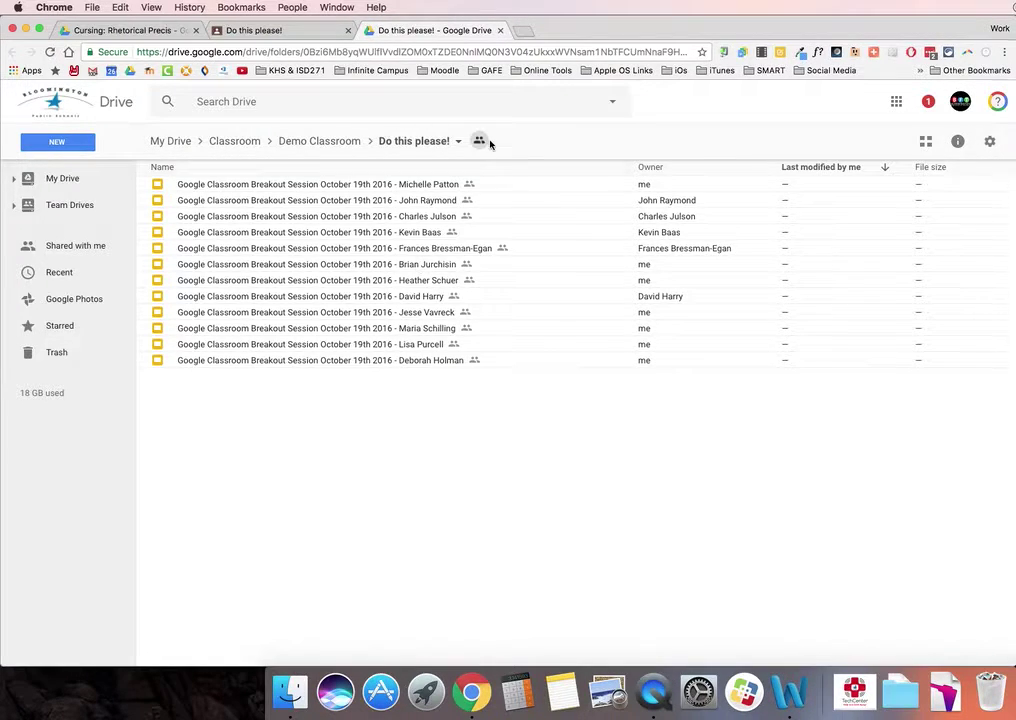
# Close the assignment's Drive folder and the Classroom page, and select every document in the "Cursing: Rhetorical Precis" folder.
pyautogui.click(500, 30)
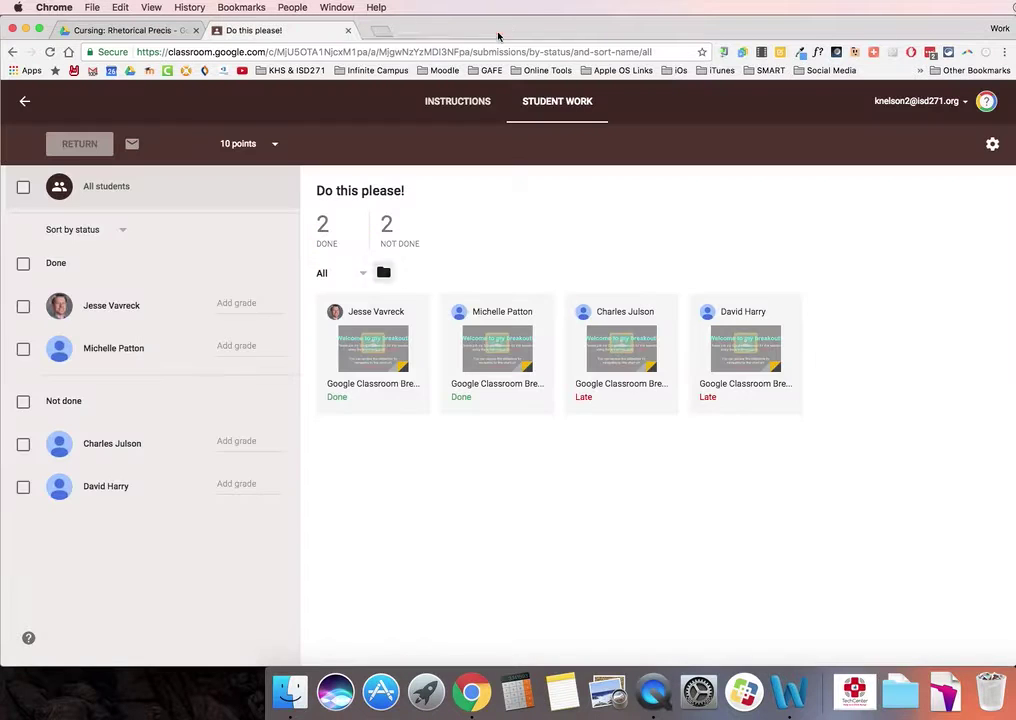
pyautogui.click(348, 31)
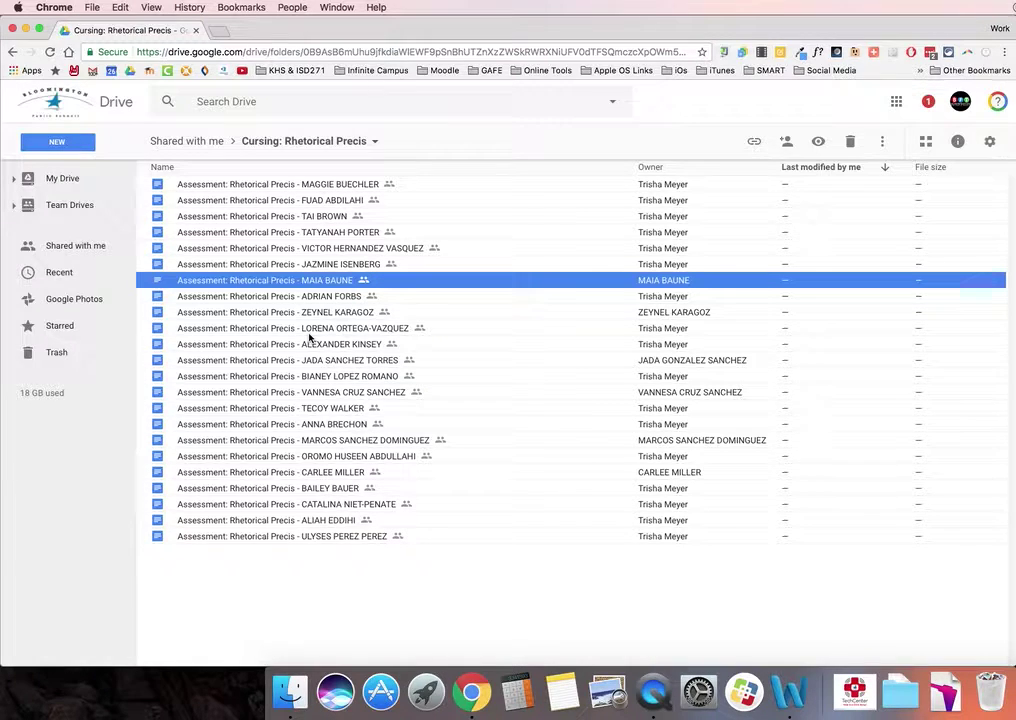
pyautogui.click(385, 333)
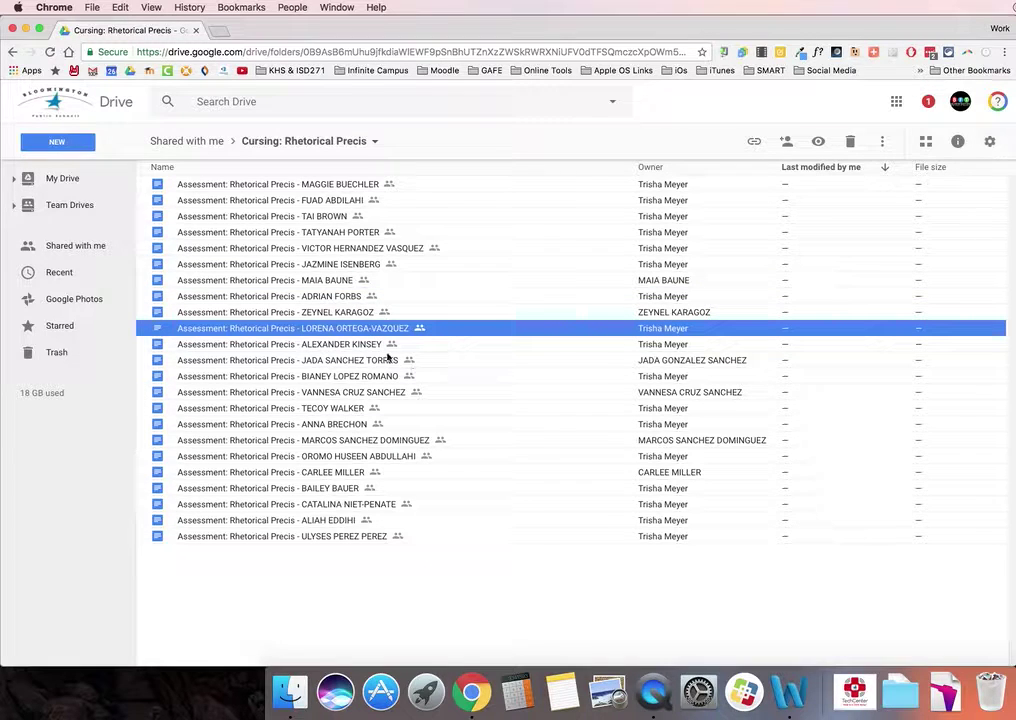
pyautogui.click(385, 359)
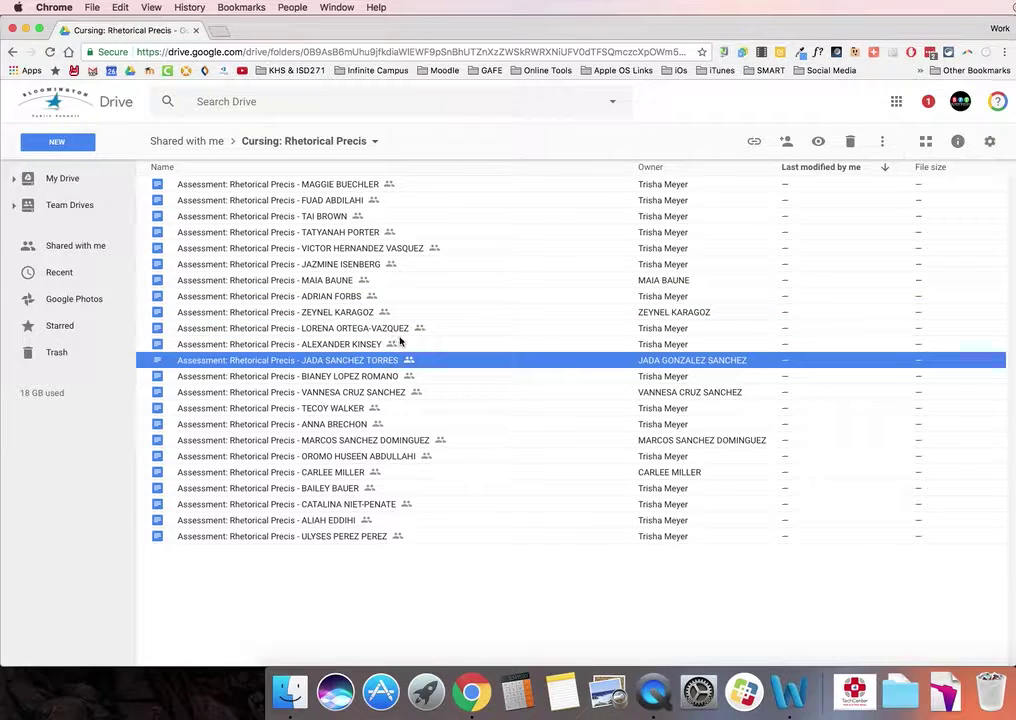
pyautogui.click(128, 6)
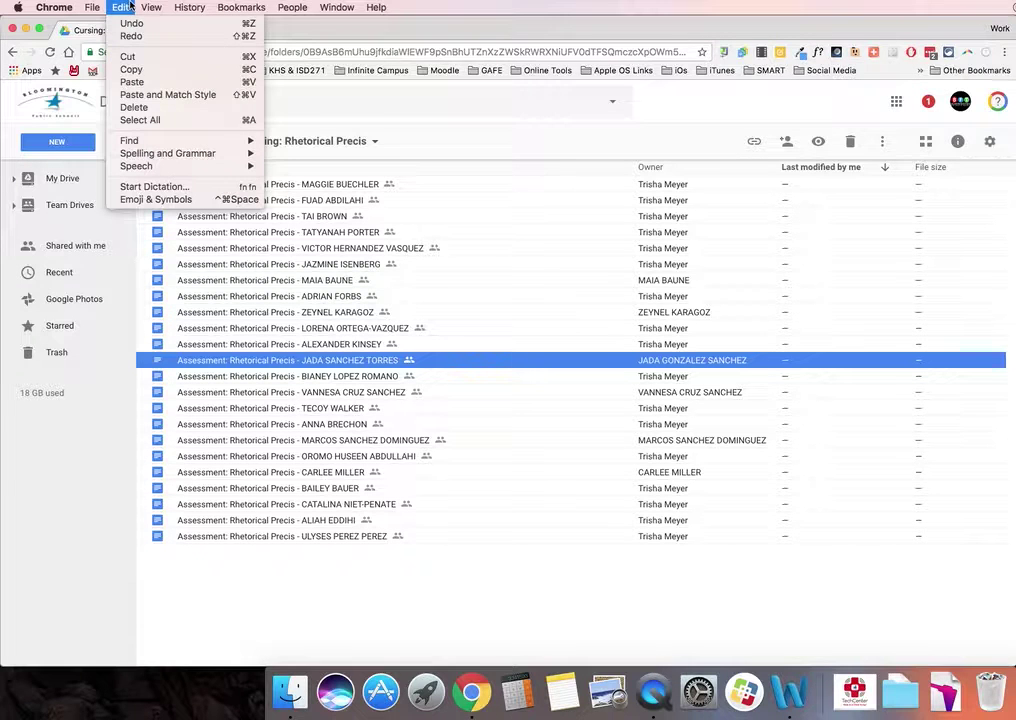
pyautogui.click(623, 406)
pyautogui.press('super+a')
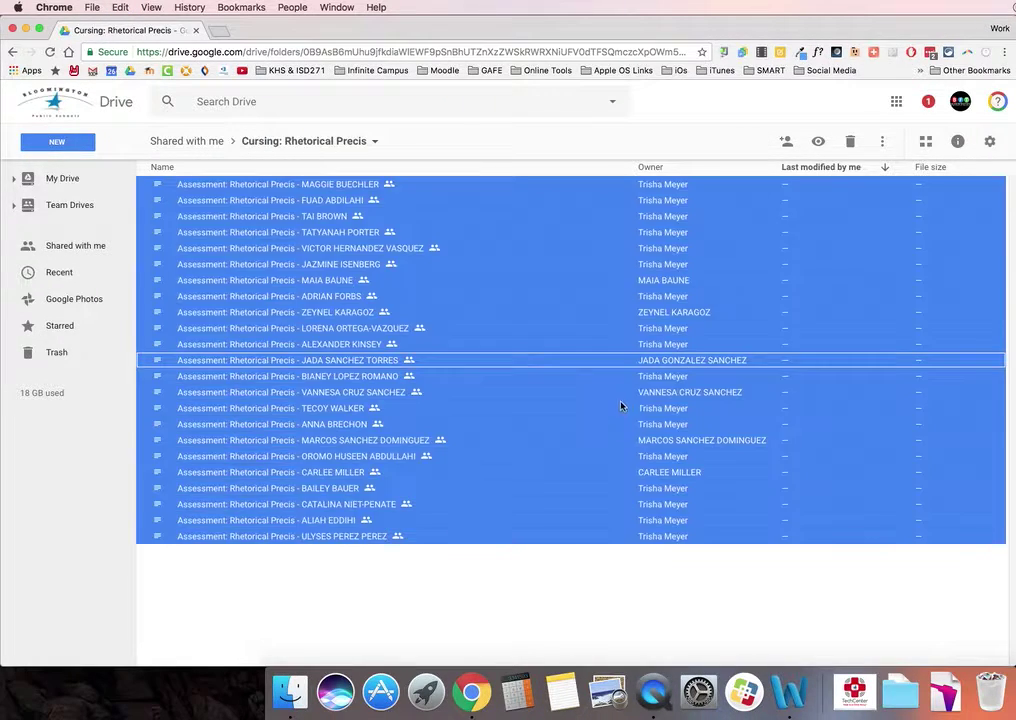
# Select six non-adjacent student documents in the Drive folder and show the Download option without running it.
pyautogui.click(540, 414)
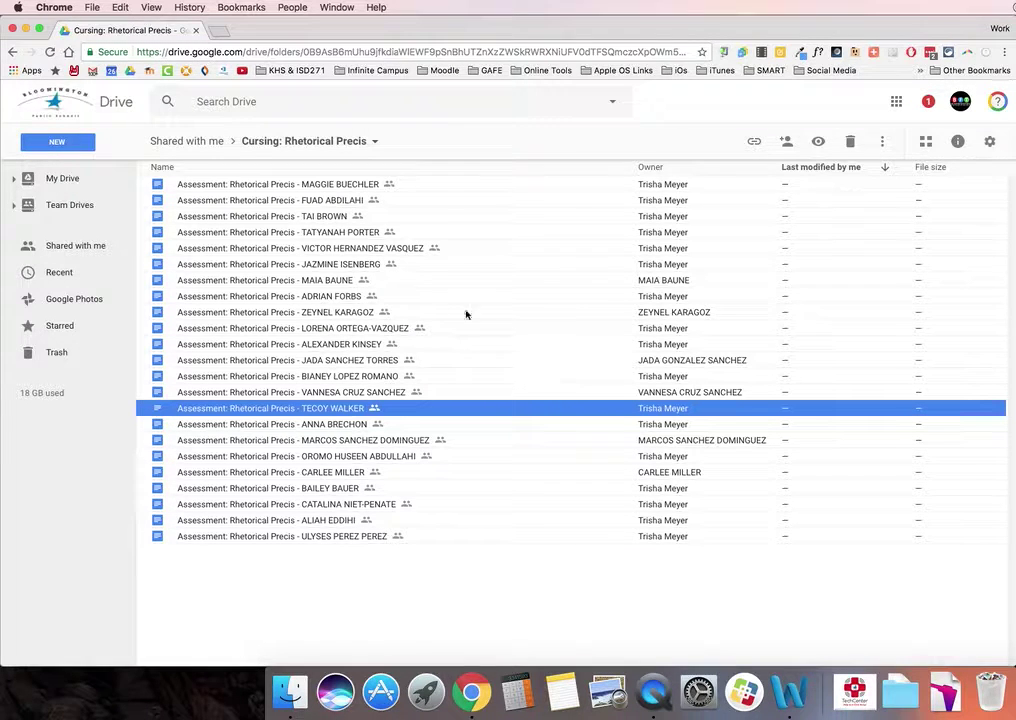
pyautogui.keyDown('super'); pyautogui.click(393, 185); pyautogui.keyUp('super')
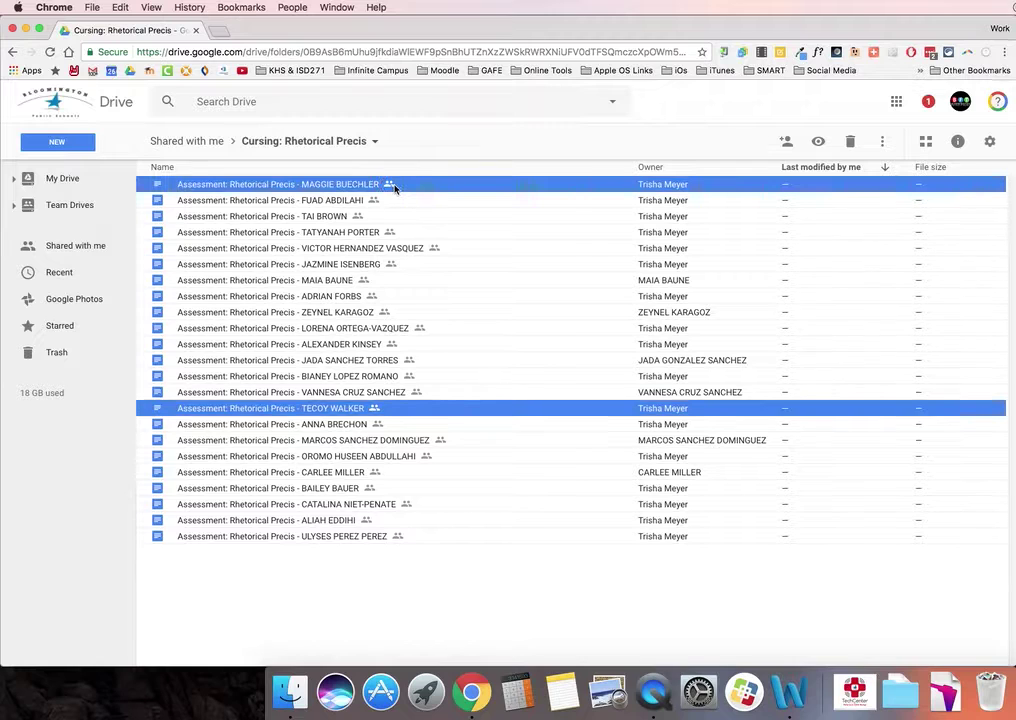
pyautogui.keyDown('super'); pyautogui.click(400, 248); pyautogui.keyUp('super')
pyautogui.keyDown('super'); pyautogui.click(405, 360); pyautogui.keyUp('super')
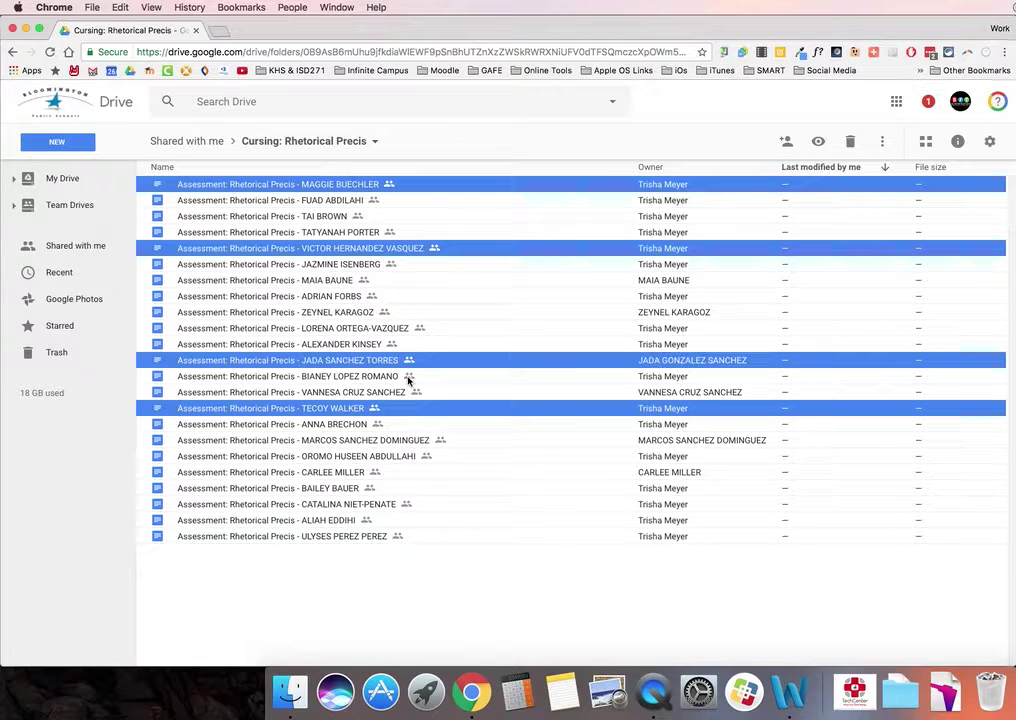
pyautogui.keyDown('super'); pyautogui.click(406, 486); pyautogui.keyUp('super')
pyautogui.keyDown('super'); pyautogui.click(425, 520); pyautogui.keyUp('super')
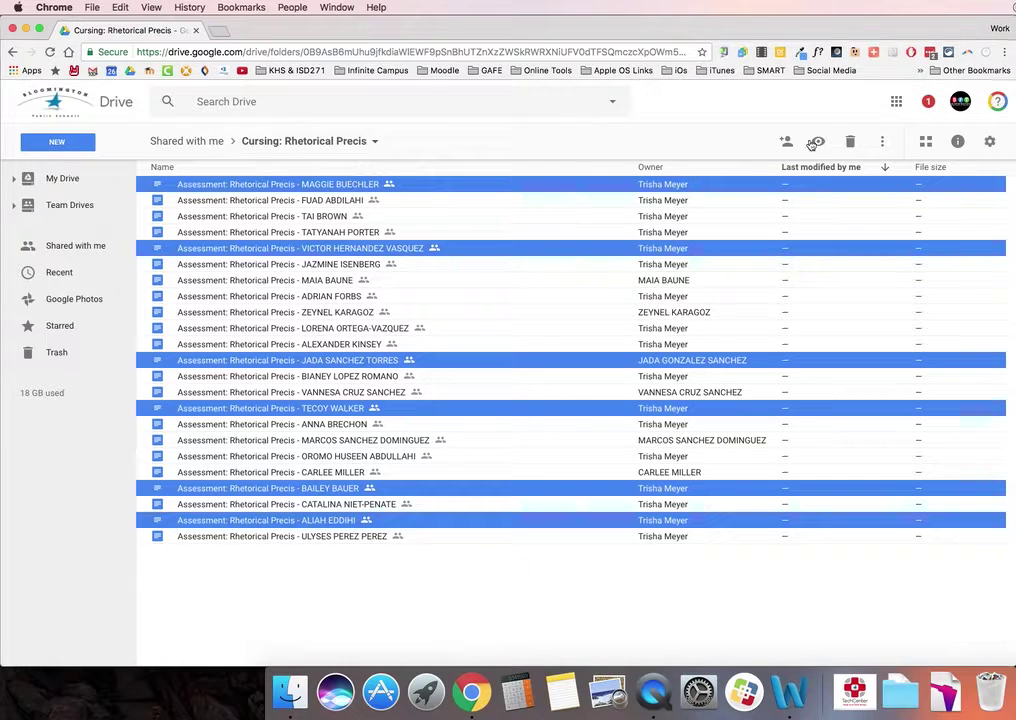
pyautogui.click(884, 143)
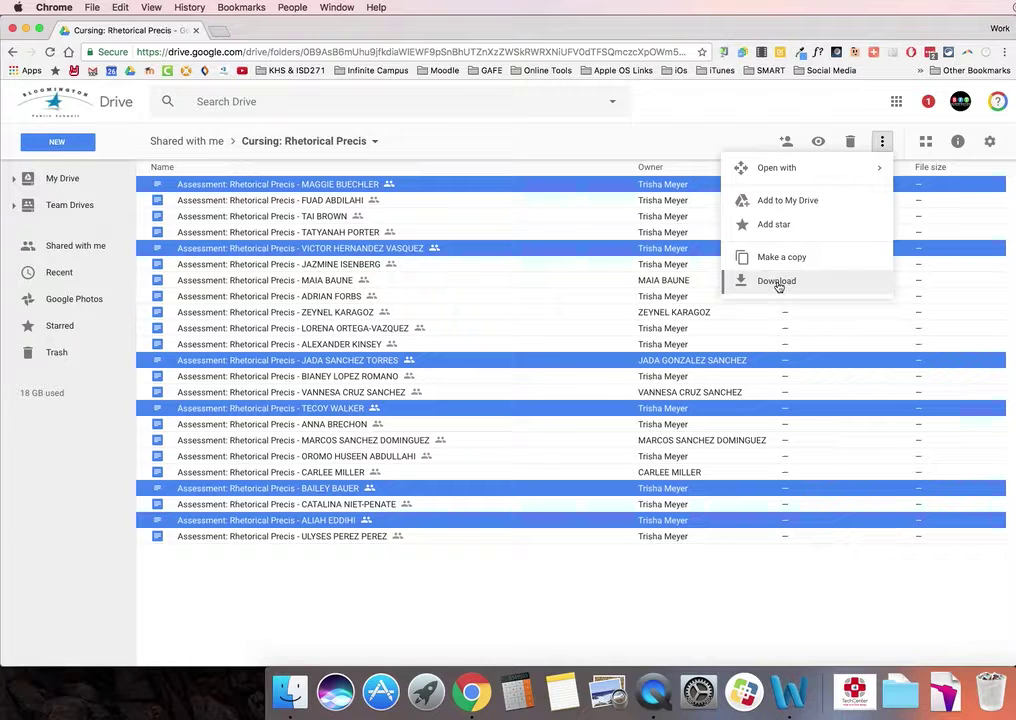
pyautogui.click(882, 142)
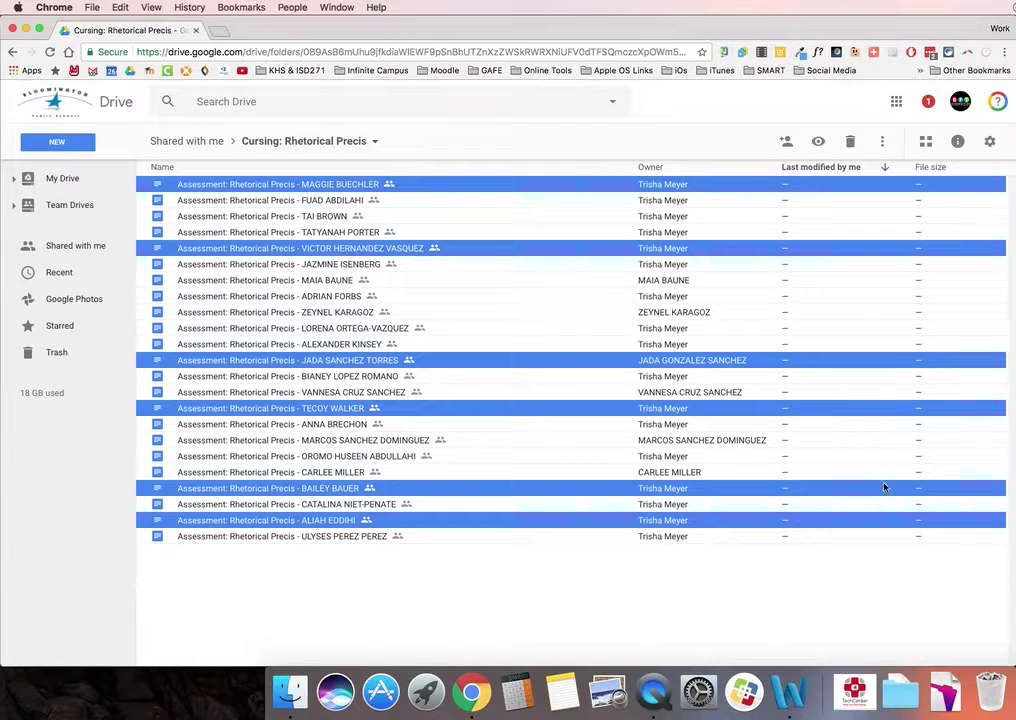
# Open the downloaded folder drive-download-20170307T154010Z-001 in Finder and look through its Word files.
pyautogui.click(904, 662)
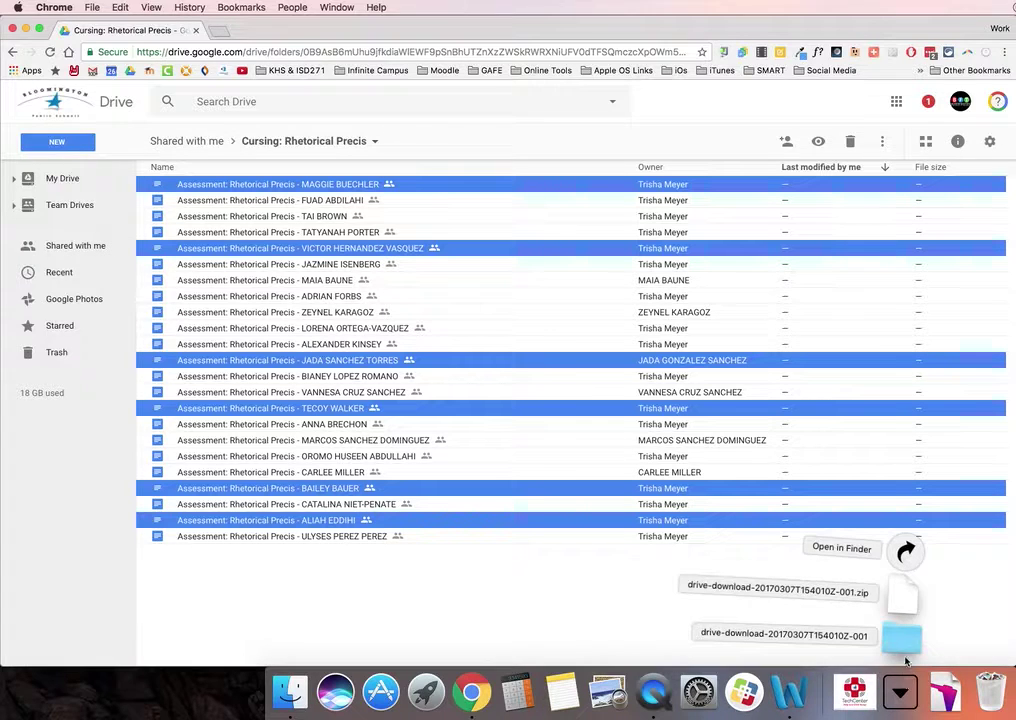
pyautogui.click(899, 636)
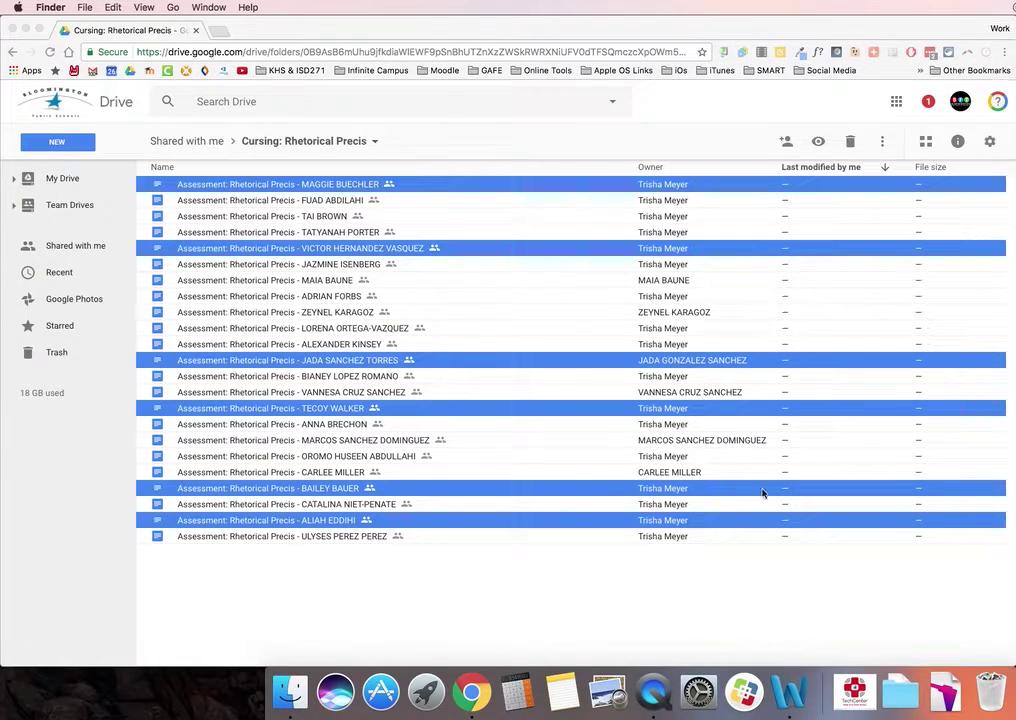
pyautogui.scroll(-2, 502, 292)
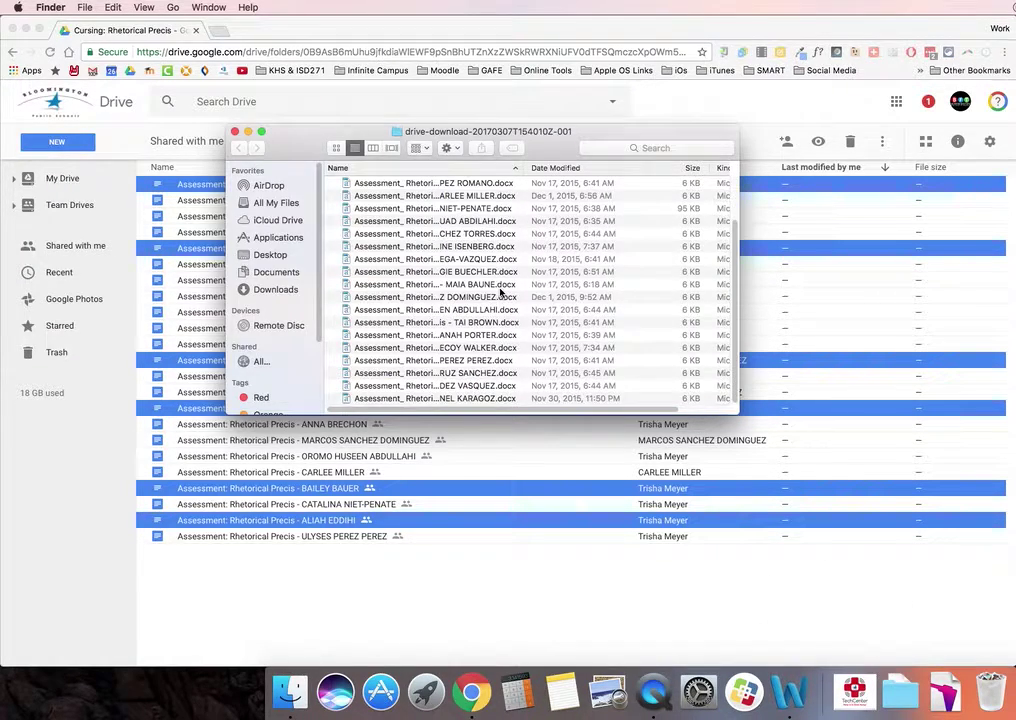
pyautogui.scroll(2, 502, 292)
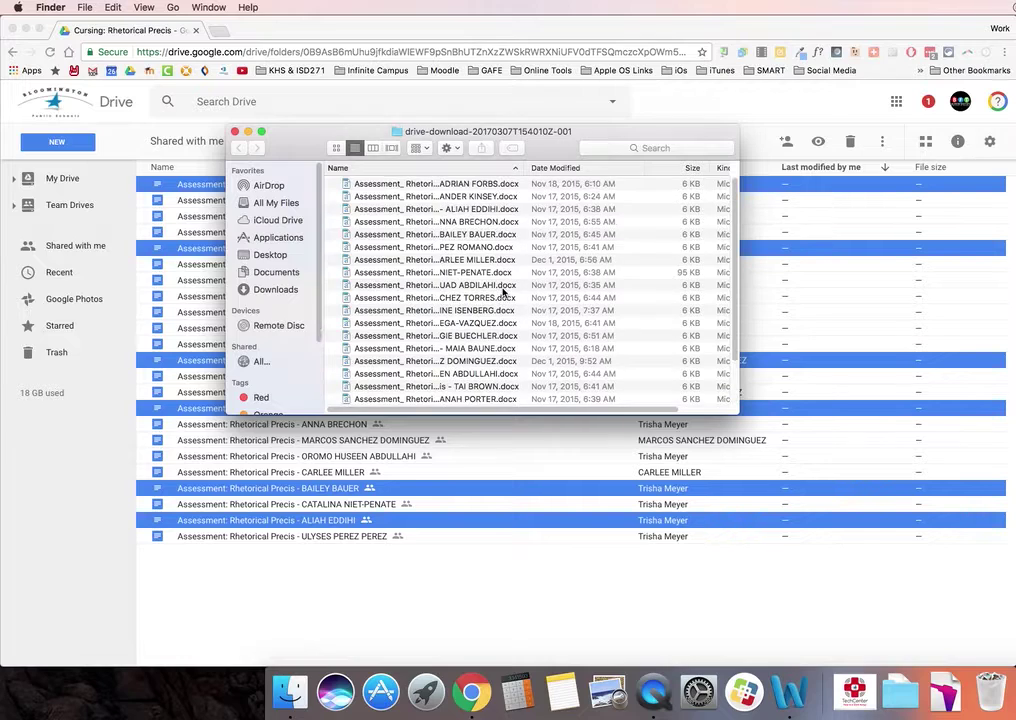
# Select the first twelve documents of the downloaded folder as a range and shorten the selection to the first four.
pyautogui.click(441, 186)
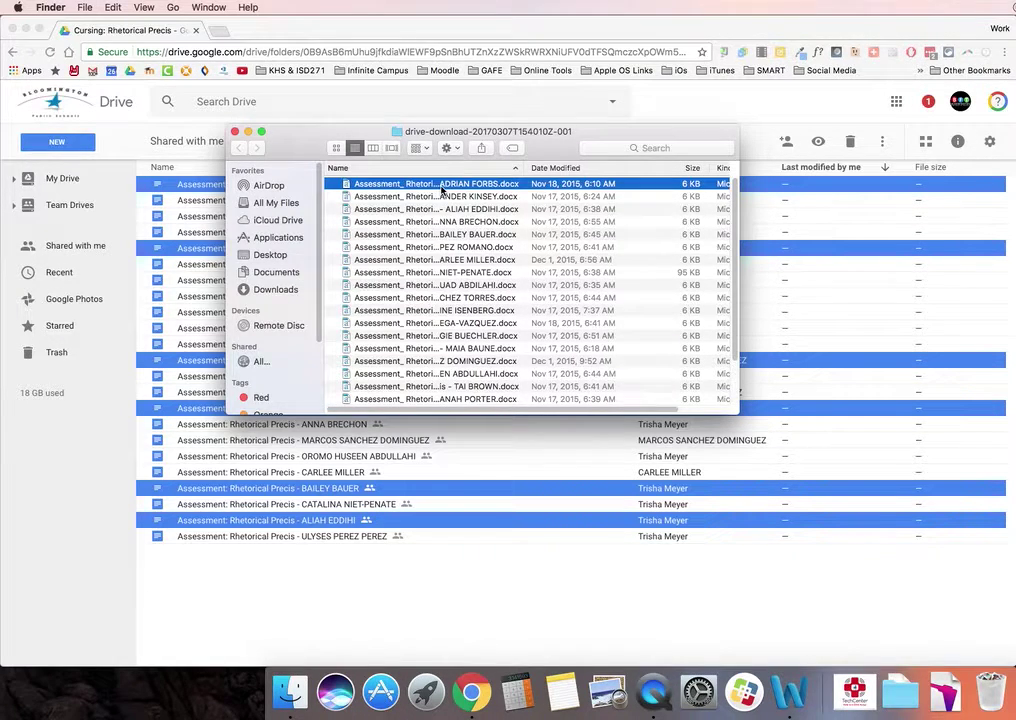
pyautogui.hotkey('shift', 'Down')
pyautogui.hotkey('shift', 'Down')
pyautogui.hotkey('shift', 'Down')
pyautogui.hotkey('shift', 'Down')
pyautogui.hotkey('shift', 'Down')
pyautogui.hotkey('shift', 'Down')
pyautogui.hotkey('shift', 'Down')
pyautogui.hotkey('shift', 'Down')
pyautogui.hotkey('shift', 'Down')
pyautogui.hotkey('shift', 'Down')
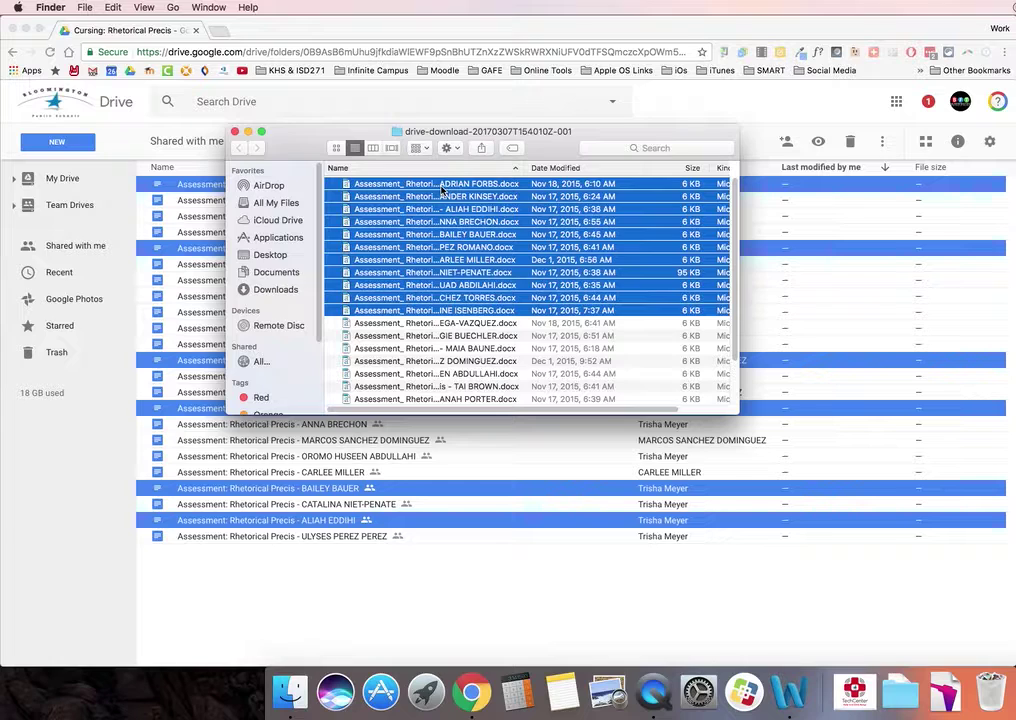
pyautogui.hotkey('shift', 'Down')
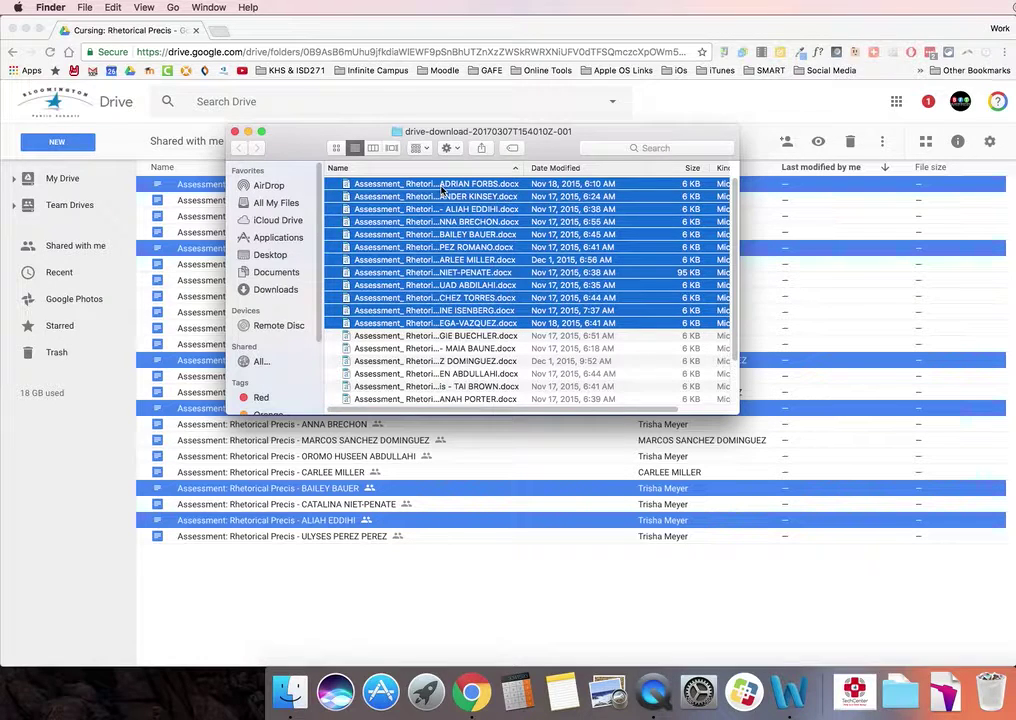
pyautogui.hotkey('shift', 'Up')
pyautogui.hotkey('shift', 'Up')
pyautogui.hotkey('shift', 'Up')
pyautogui.hotkey('shift', 'Up')
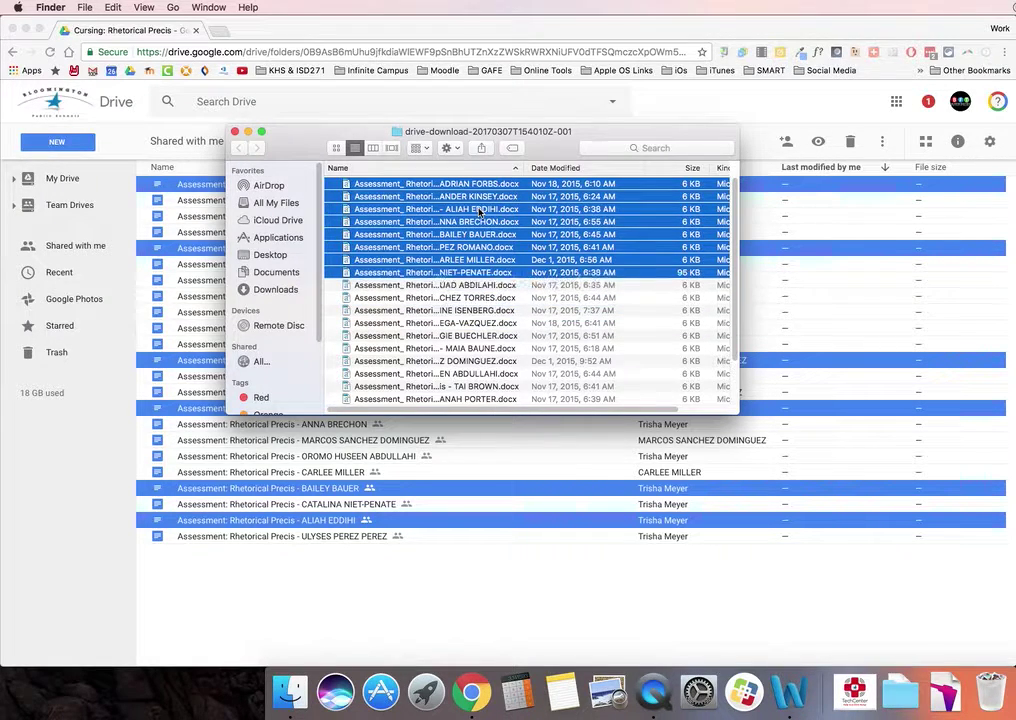
pyautogui.hotkey('shift', 'Up')
pyautogui.hotkey('shift', 'Up')
pyautogui.hotkey('shift', 'Up')
pyautogui.hotkey('shift', 'Up')
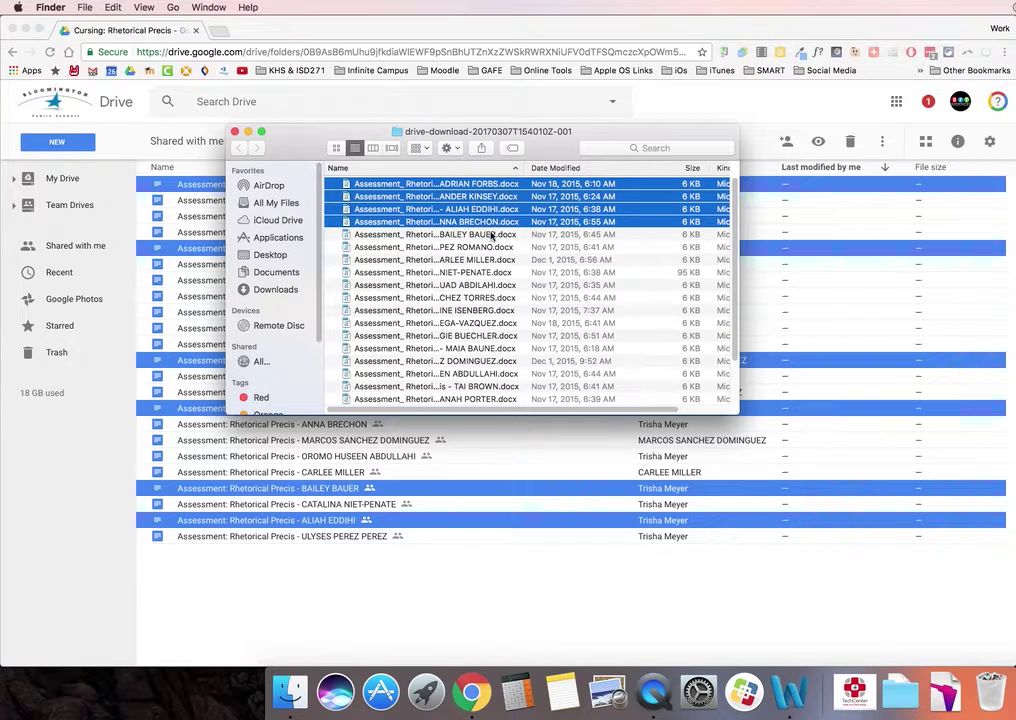
# Select four separate documents in the downloaded folder: the second, fifth, eighth and thirteenth in the list.
pyautogui.press('super+a')
pyautogui.press('Down')
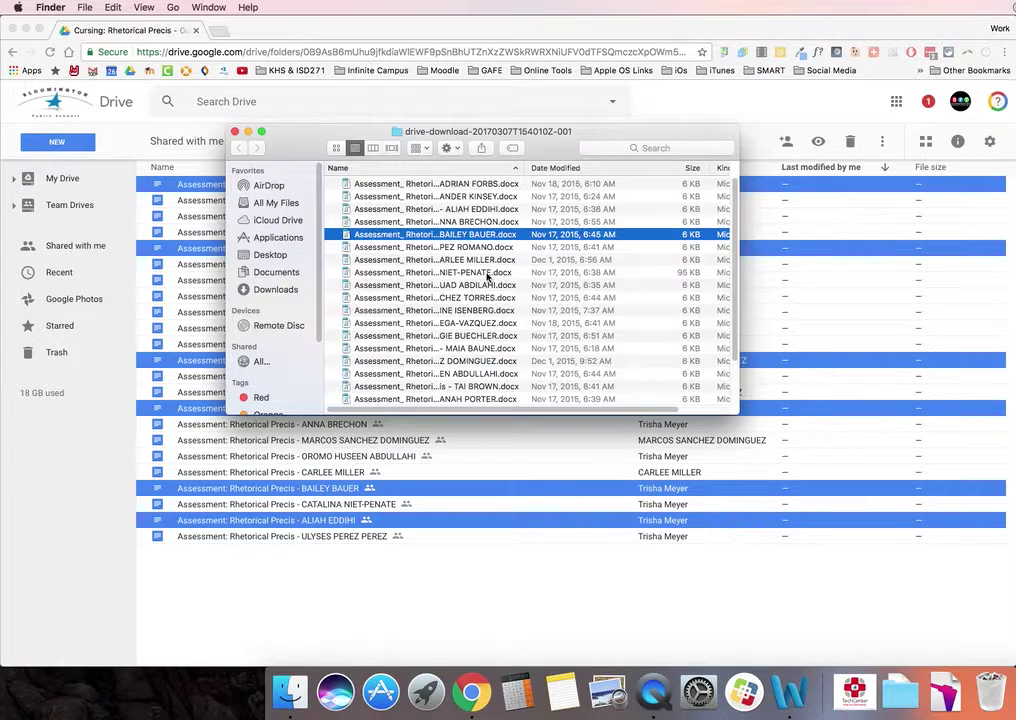
pyautogui.keyDown('super'); pyautogui.click(488, 272); pyautogui.keyUp('super')
pyautogui.keyDown('super'); pyautogui.click(488, 335); pyautogui.keyUp('super')
pyautogui.keyDown('super'); pyautogui.click(478, 197); pyautogui.keyUp('super')
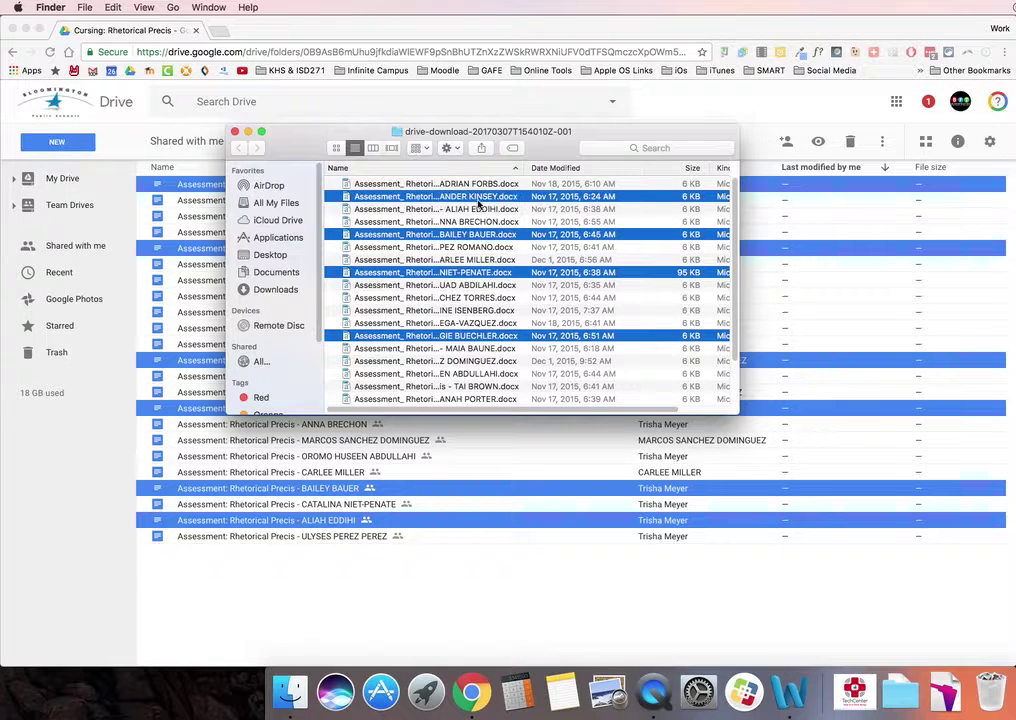
# Print the first three documents of the downloaded folder together and open the KENN-119-BW print queue.
pyautogui.press('Up')
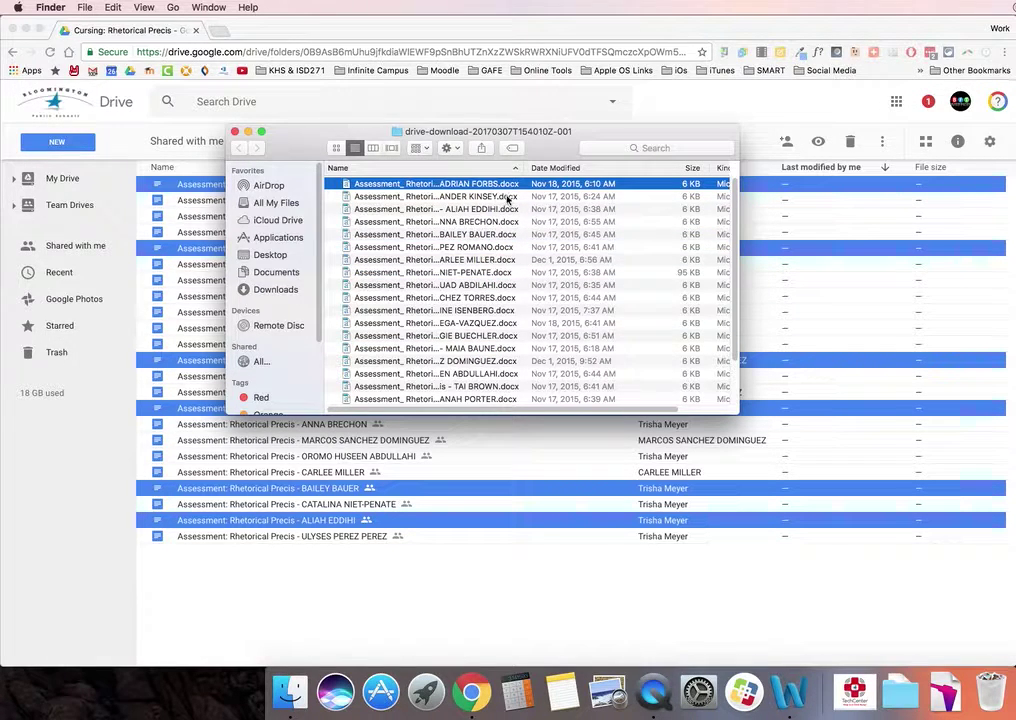
pyautogui.hotkey('shift', 'Down')
pyautogui.hotkey('shift', 'Down')
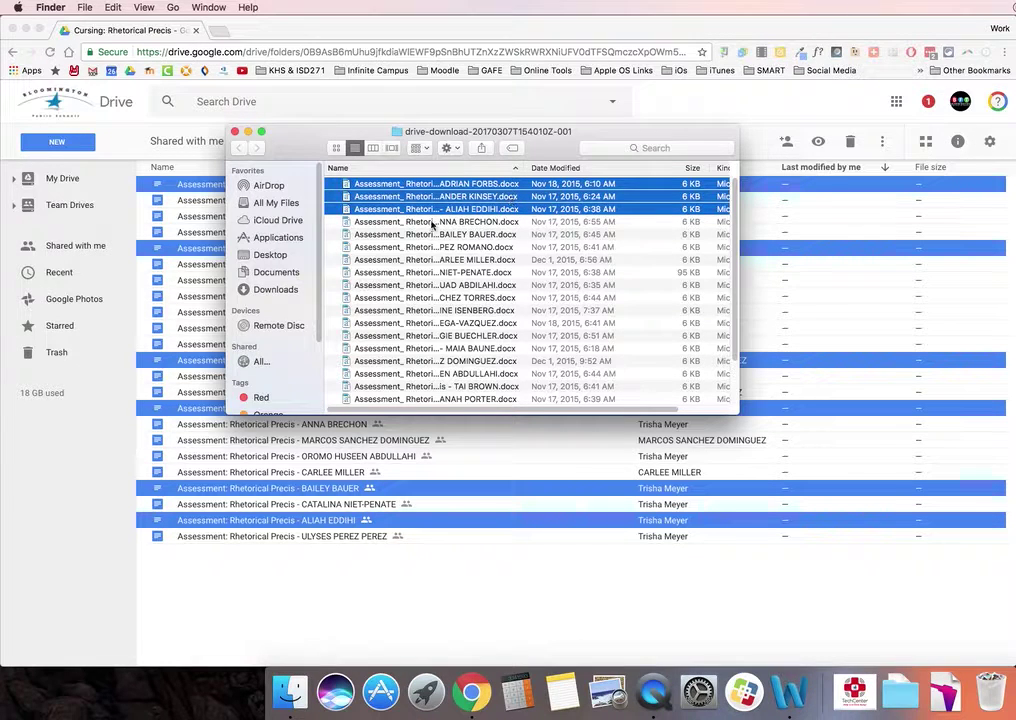
pyautogui.click(85, 8)
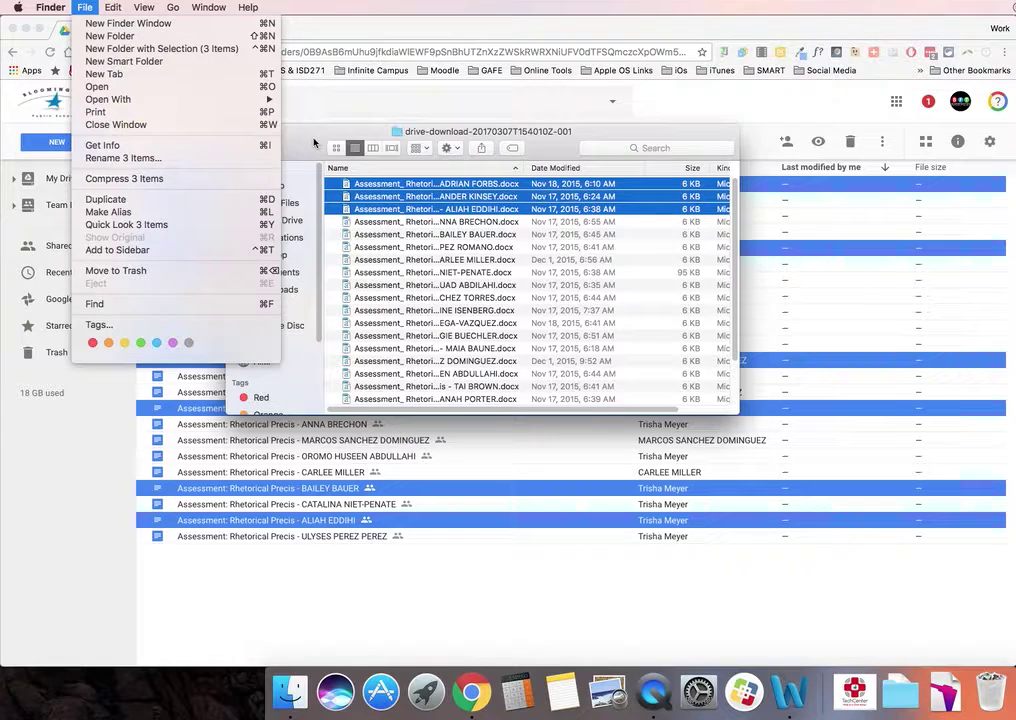
pyautogui.click(250, 112)
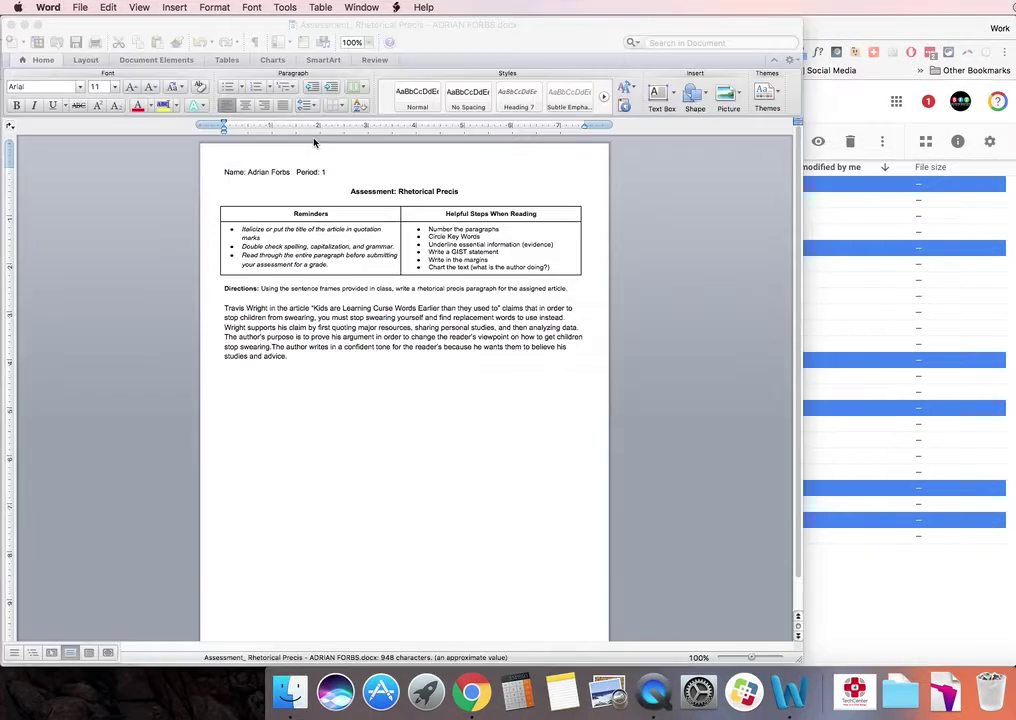
pyautogui.press('super+w')
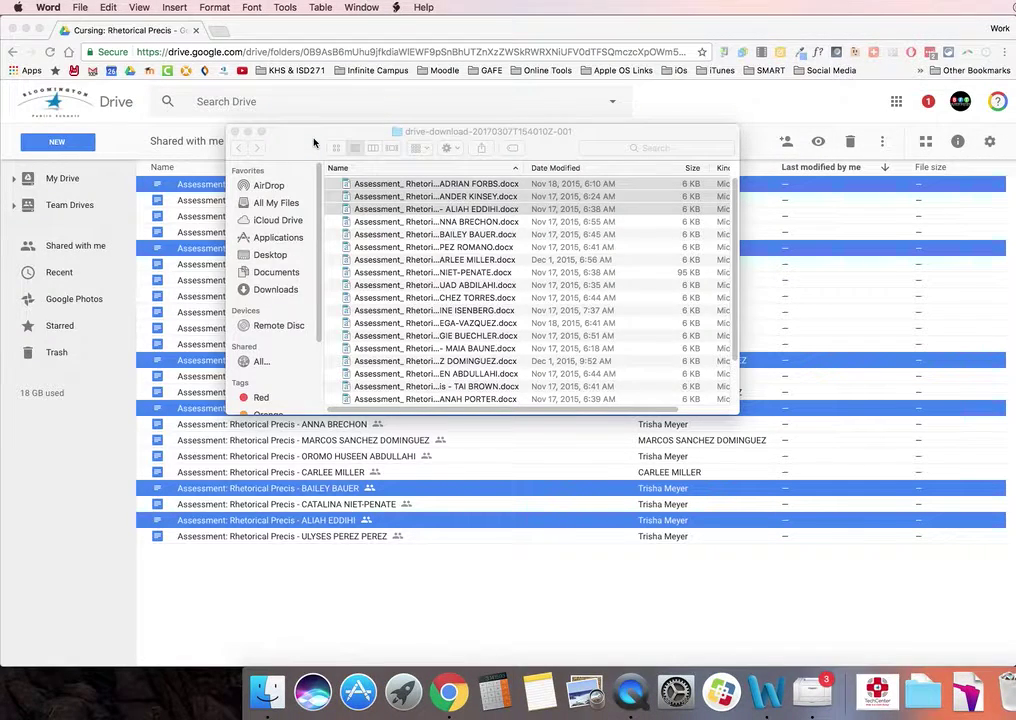
pyautogui.click(818, 698)
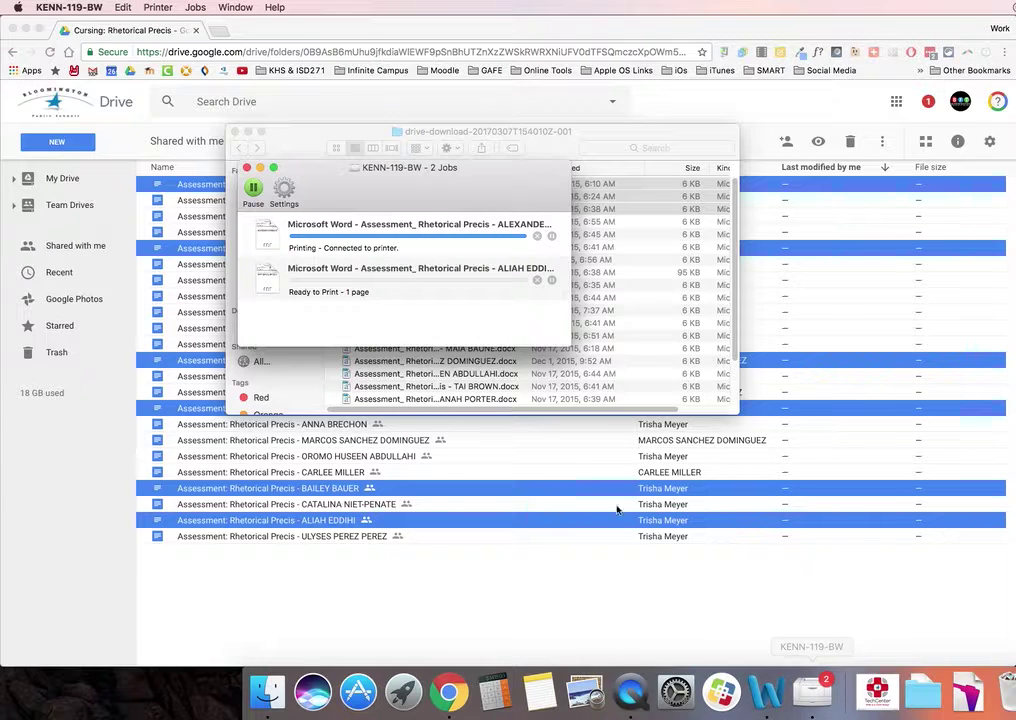